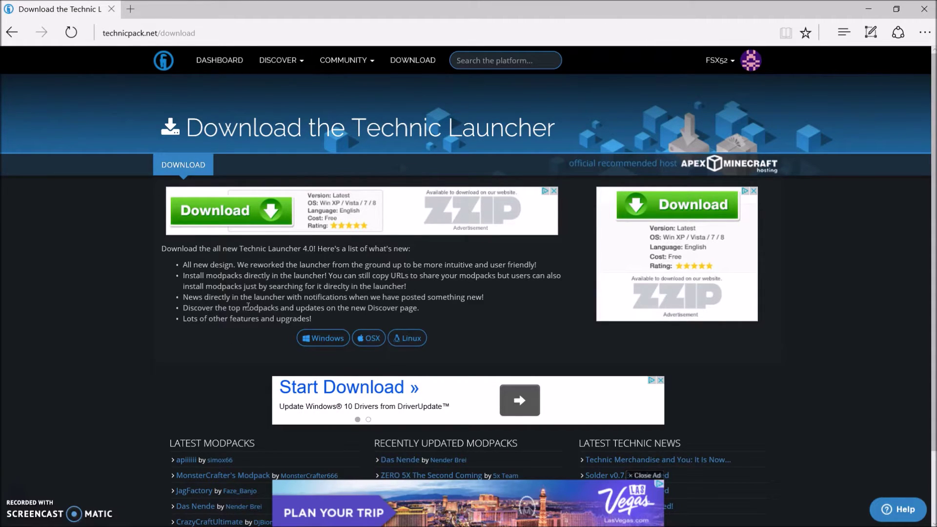
Step: Select the technicpack.net download page address in Edge's address bar
click(151, 34)
Step: Download TechnicLauncher (2).exe for Windows, run it, and close Edge's download notice
click(117, 290)
click(328, 343)
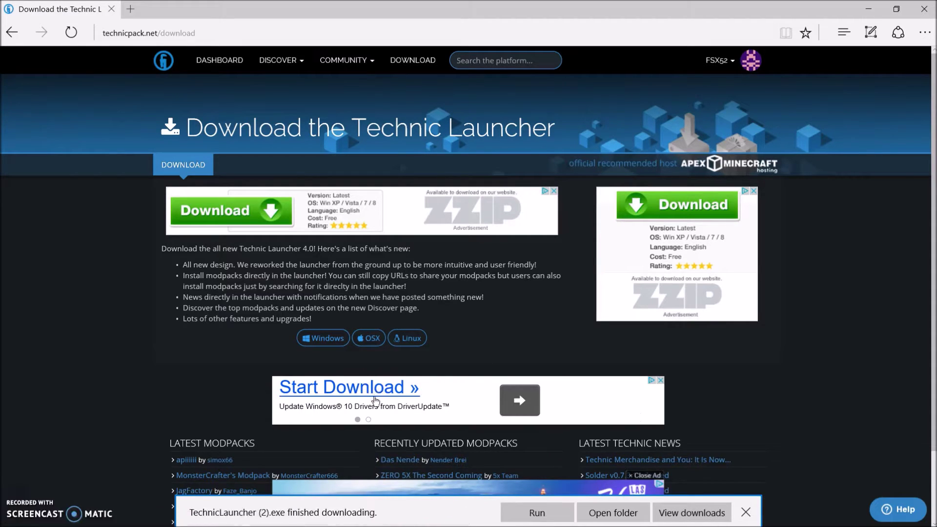
click(543, 507)
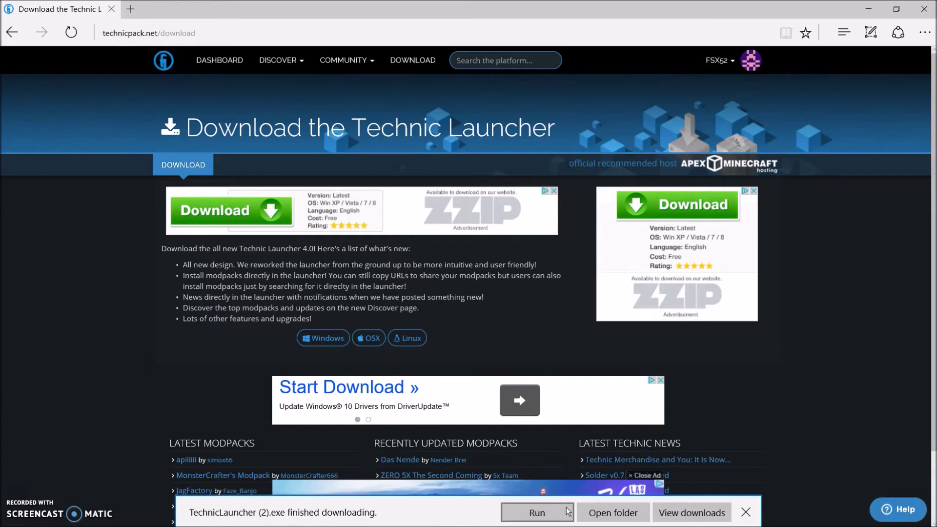
click(746, 512)
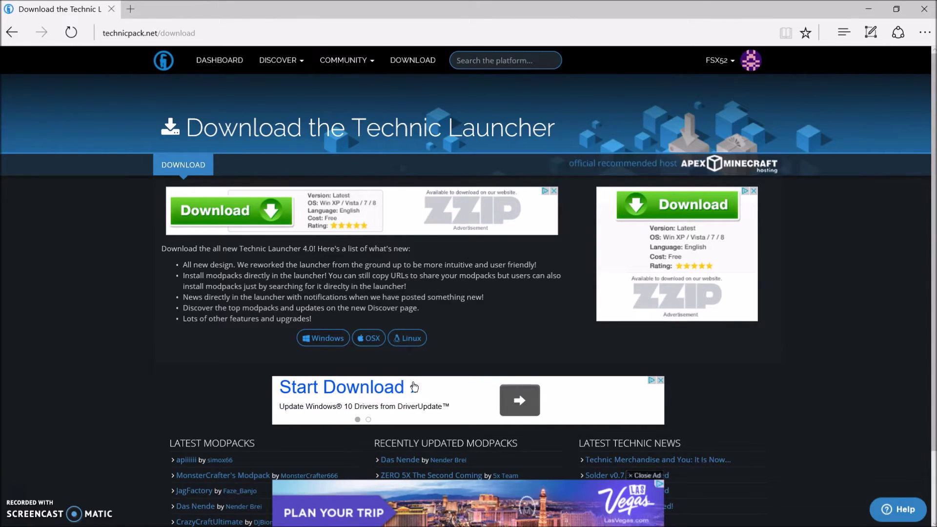
Step: Bring the Technic Launcher Discover window forward from the taskbar and drag it lower on screen
mouse_move(381, 518)
click(345, 515)
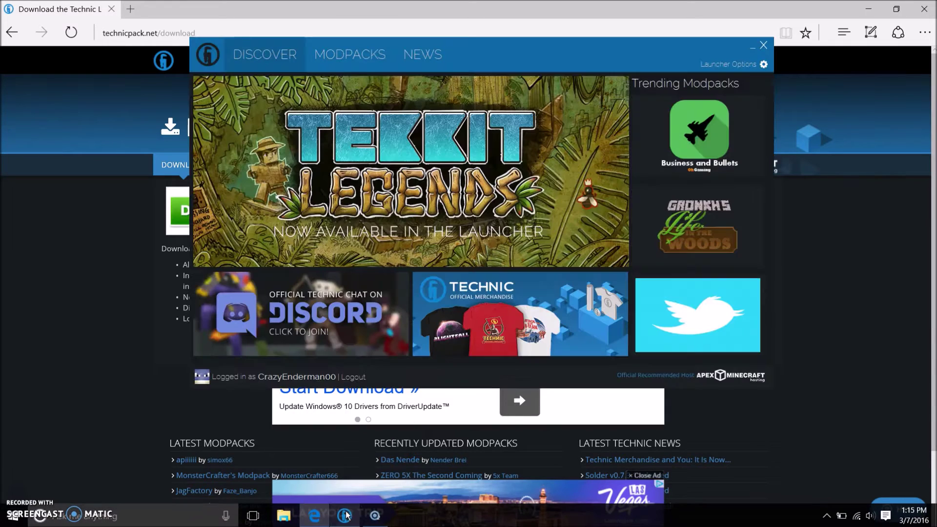
mouse_move(493, 51)
mouse_down()
mouse_move(484, 89)
mouse_move(466, 92)
mouse_move(481, 102)
mouse_up()
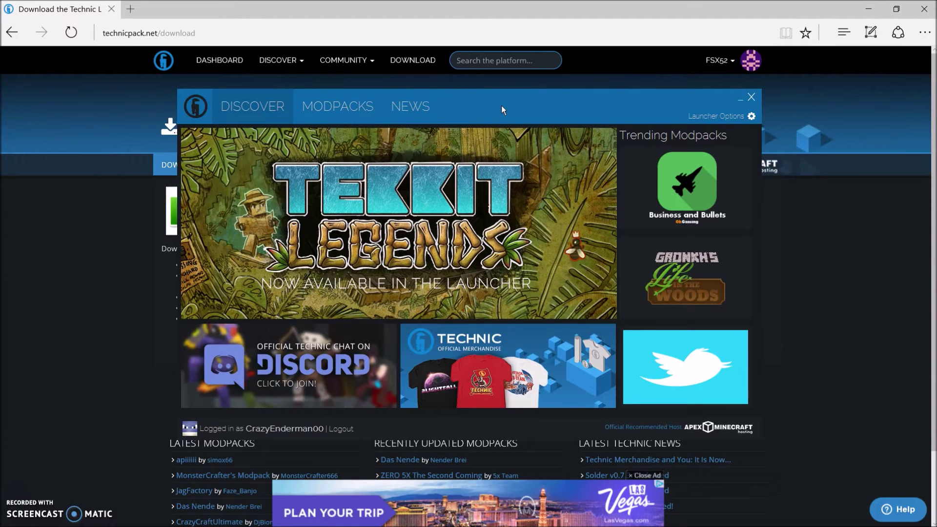
drag(502, 106, 501, 121)
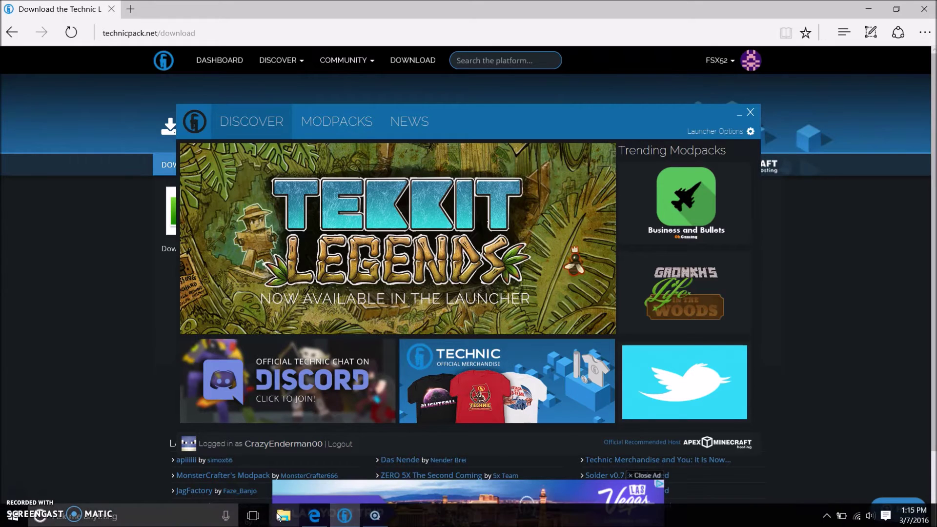
click(283, 515)
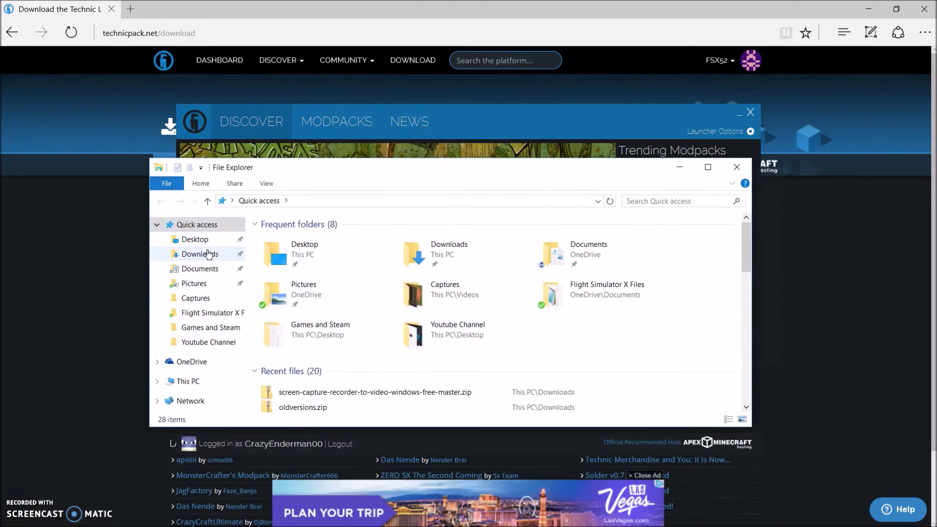
click(210, 254)
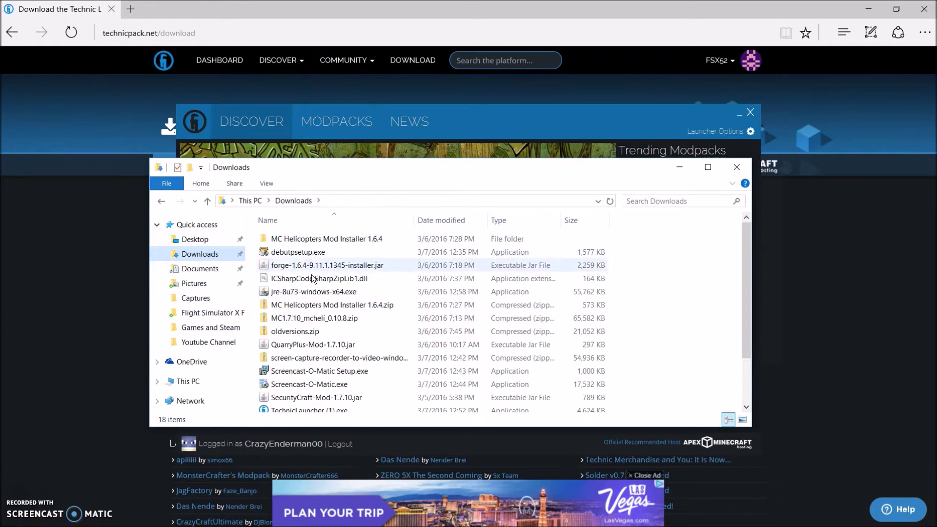
scroll(323, 307, down, 2)
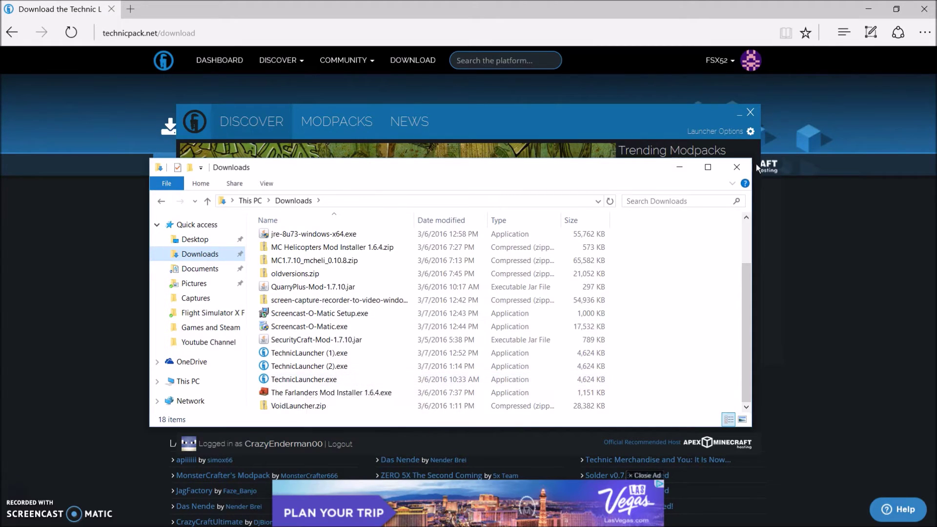
click(736, 167)
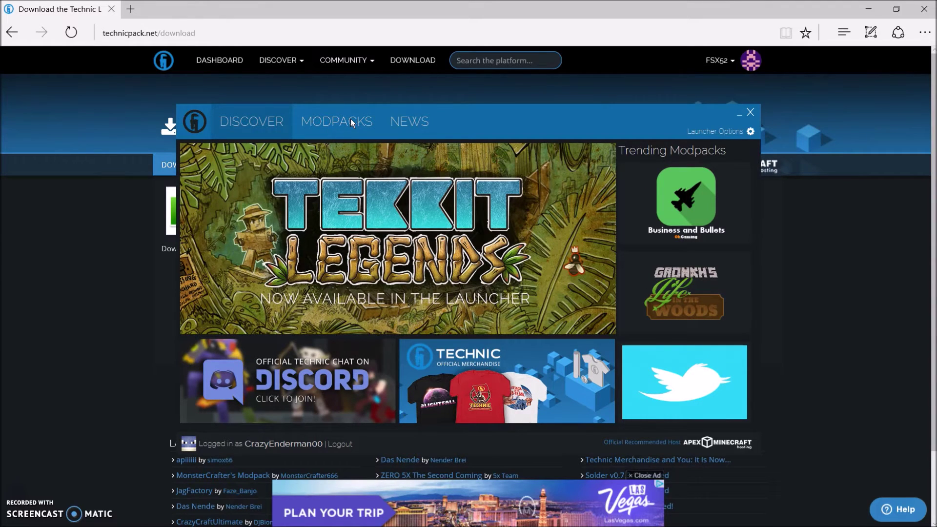
Step: Switch to the Modpacks tab showing Attack of the B-Team, version 1.0.12c
click(350, 118)
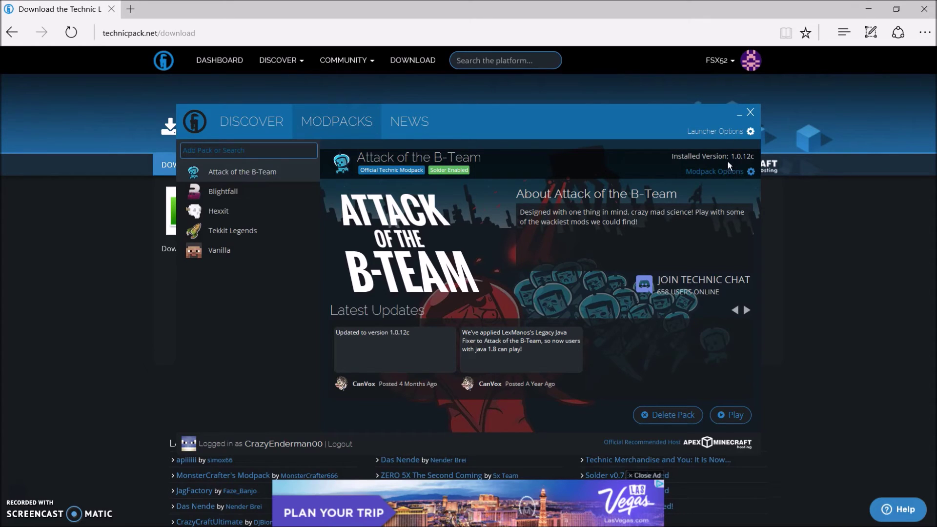
Step: Set Java memory to 7 GB in Launcher Options' Java Settings, then close the dialog
click(733, 135)
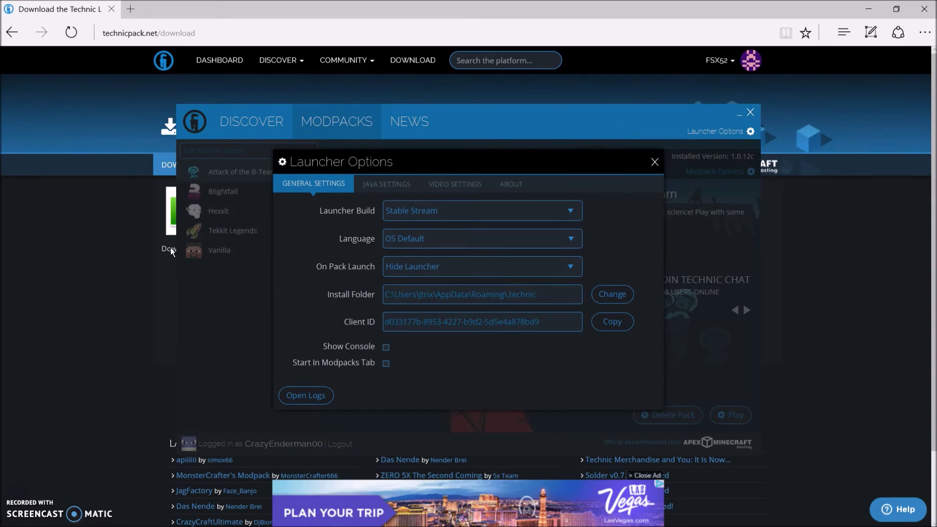
click(389, 187)
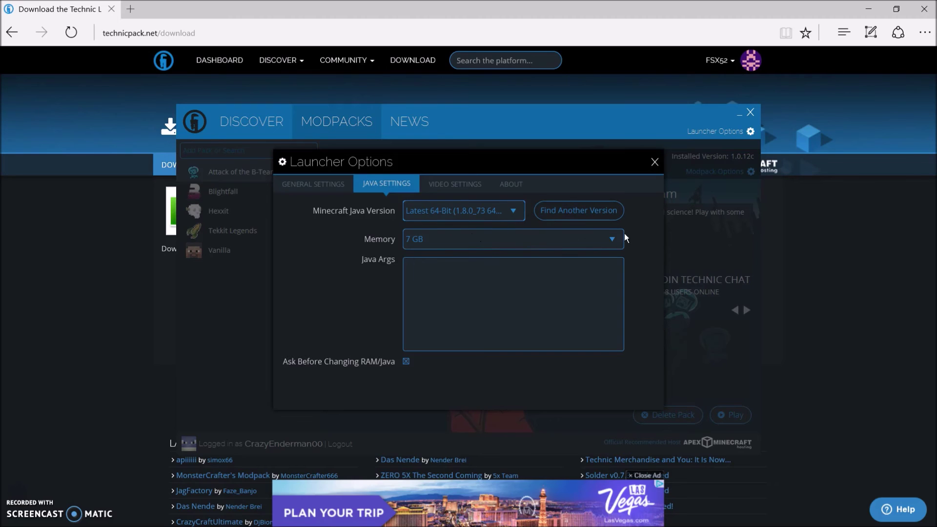
click(611, 239)
scroll(476, 277, up, 3)
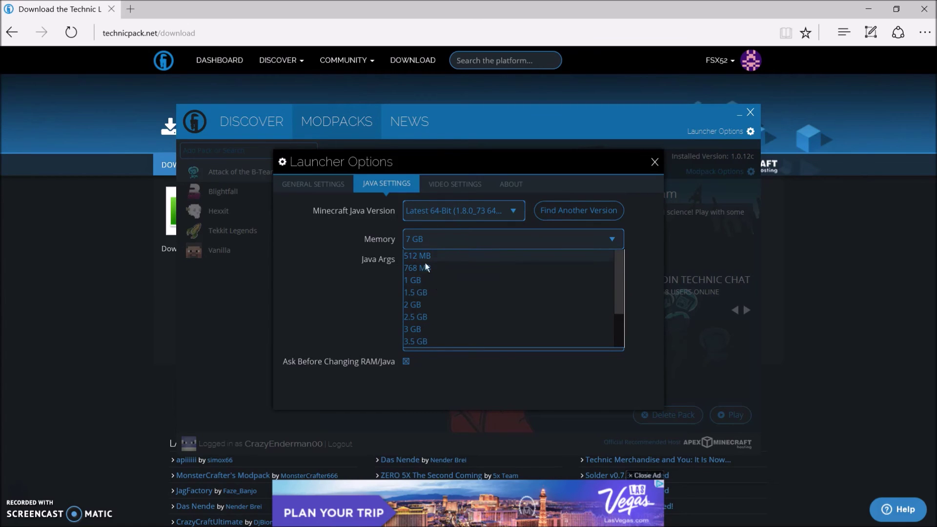
scroll(426, 263, down, 2)
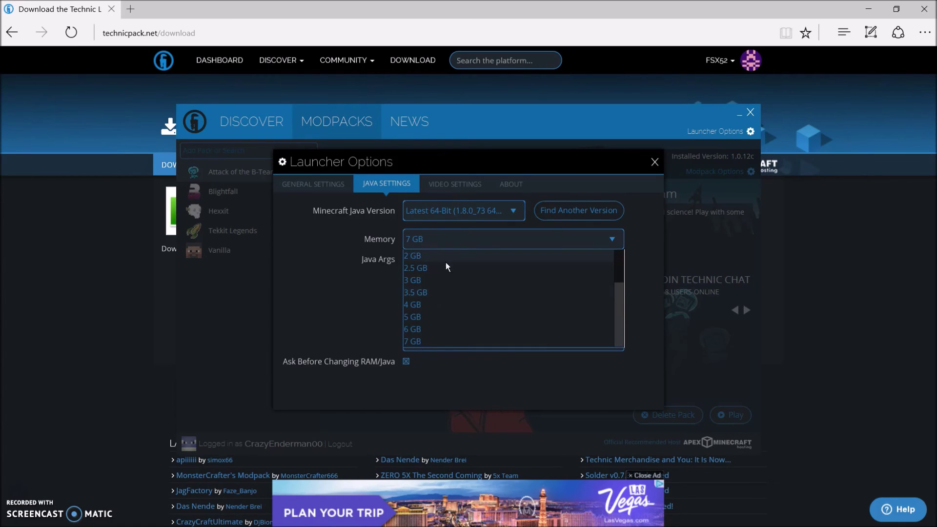
click(435, 338)
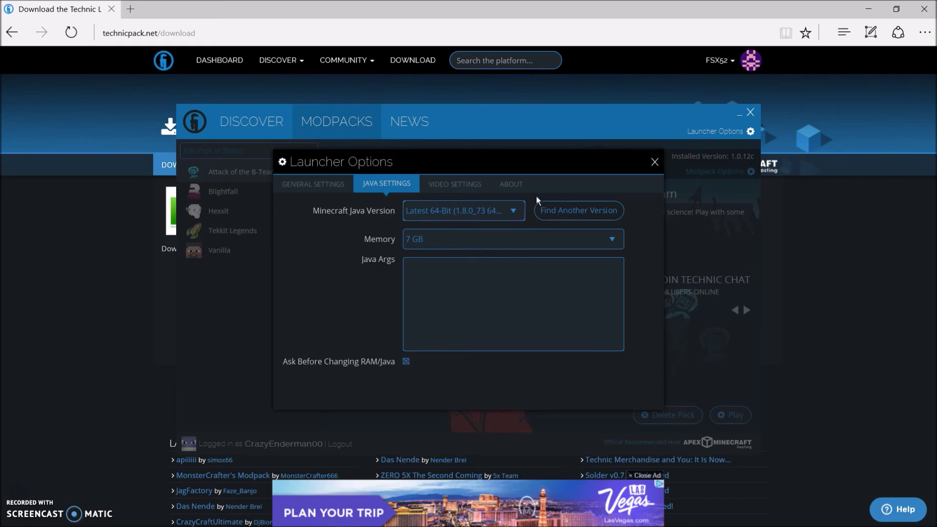
click(655, 162)
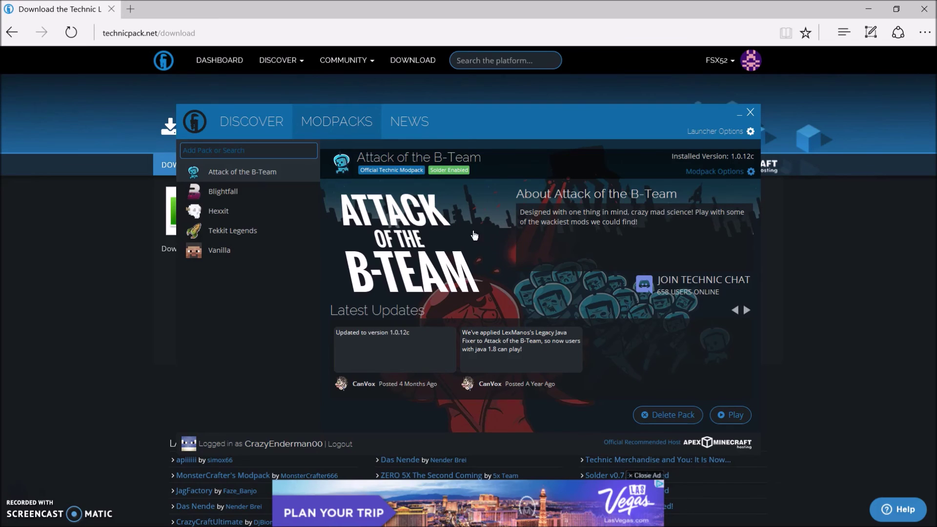
Step: Reposition the launcher window slightly higher on screen over the Attack of the B-Team page
drag(561, 123, 563, 107)
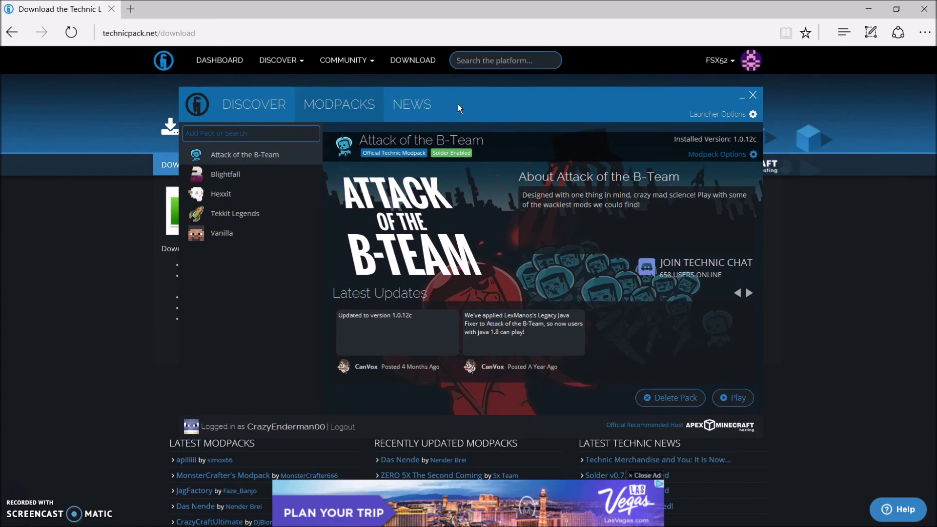
mouse_move(453, 98)
mouse_down()
mouse_move(480, 108)
mouse_move(444, 108)
mouse_move(443, 98)
mouse_up()
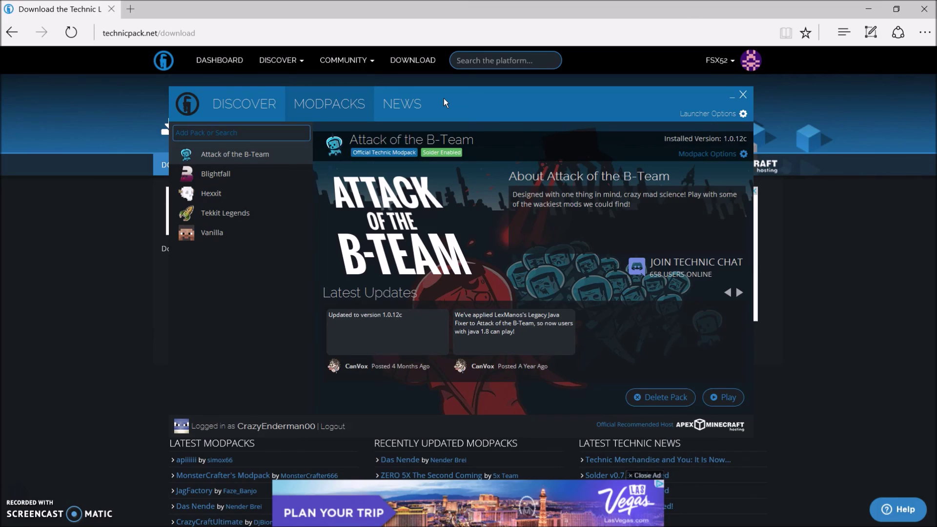
drag(443, 99, 445, 96)
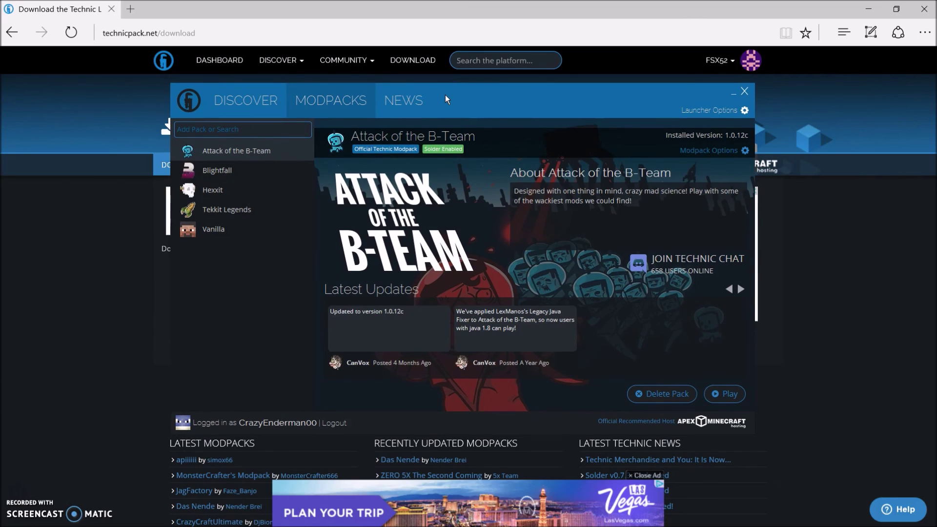